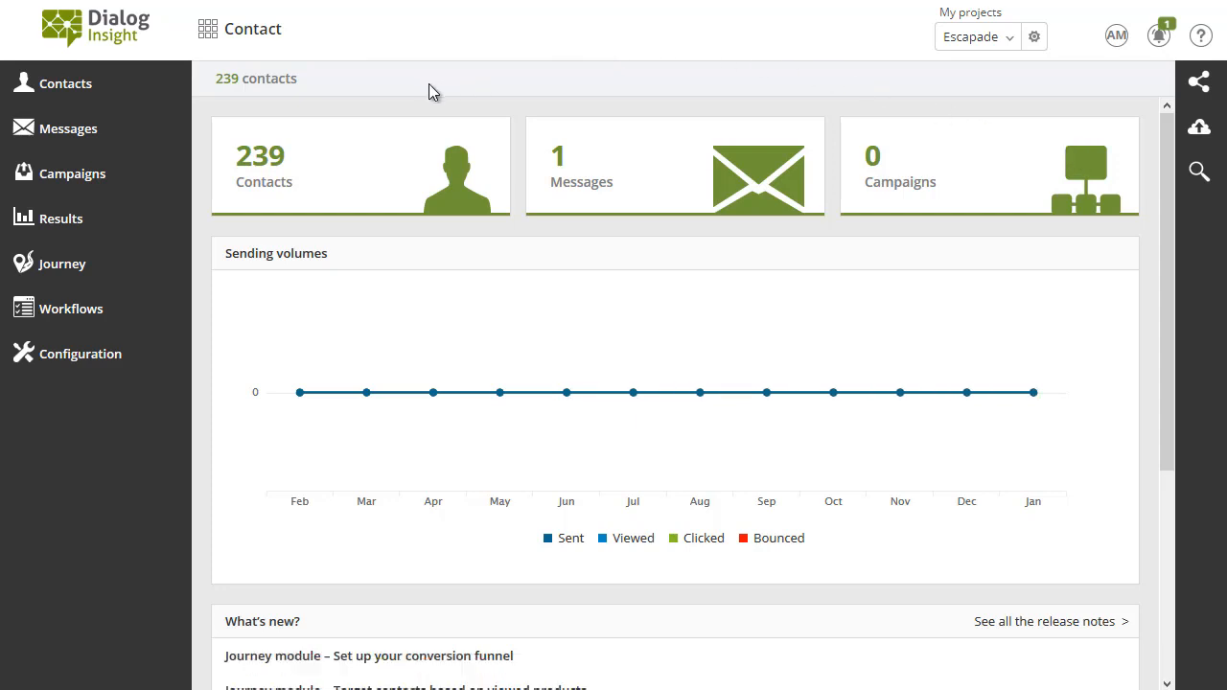
Start a new contact import from the file Liste-Escapade_fr.xlsx into the contact list and continue with the Complete import type
click(96, 91)
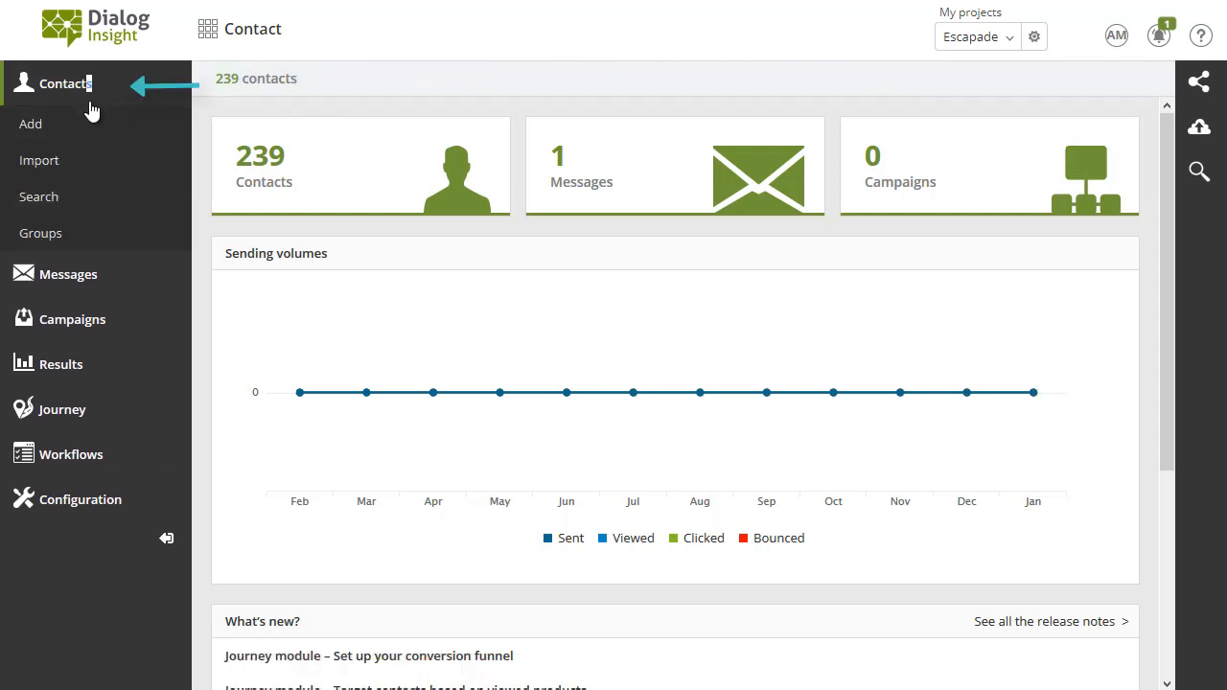
click(54, 166)
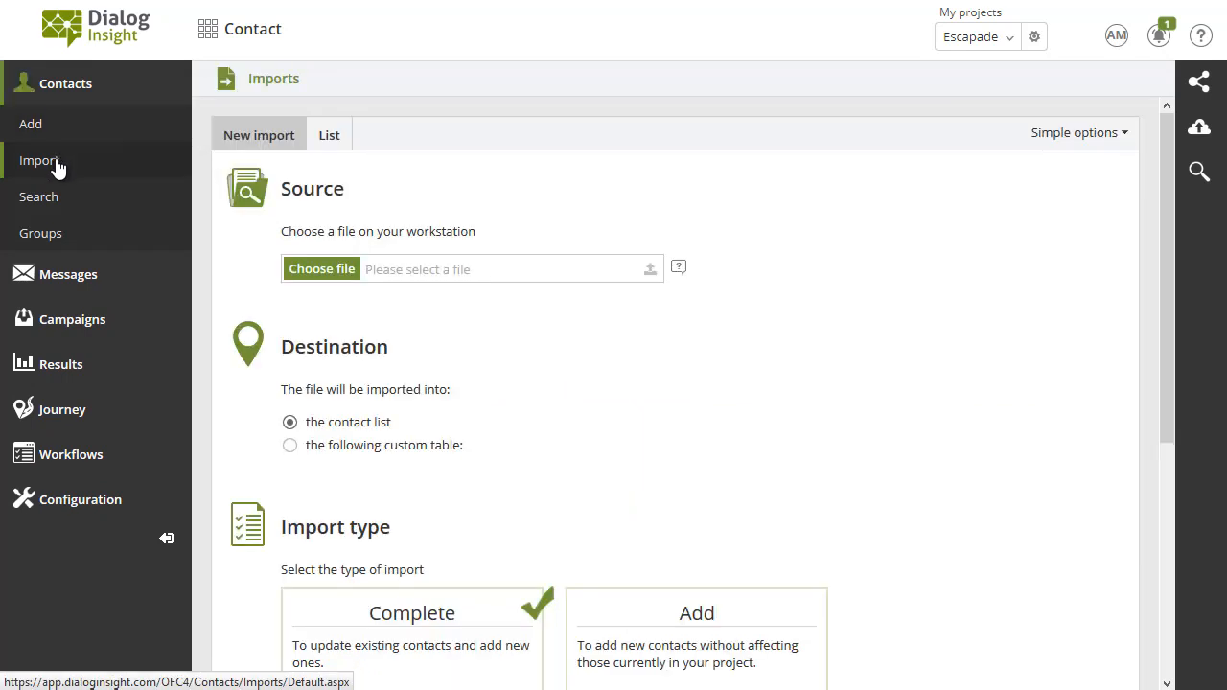
click(319, 270)
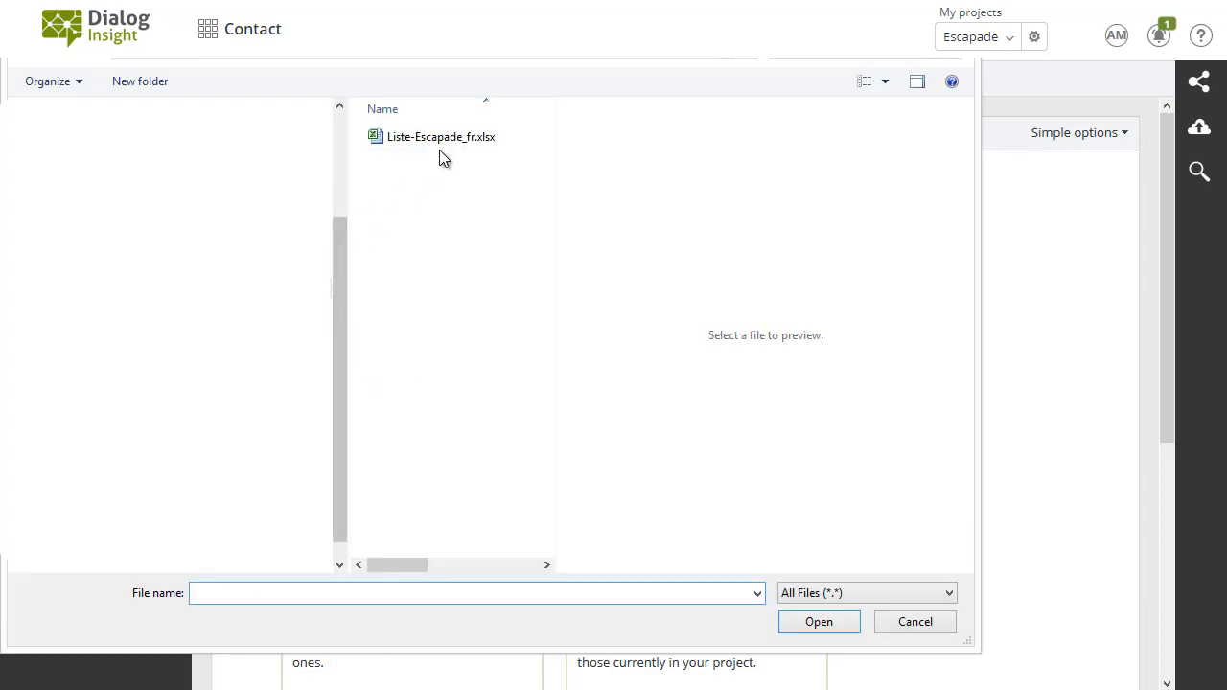
click(441, 144)
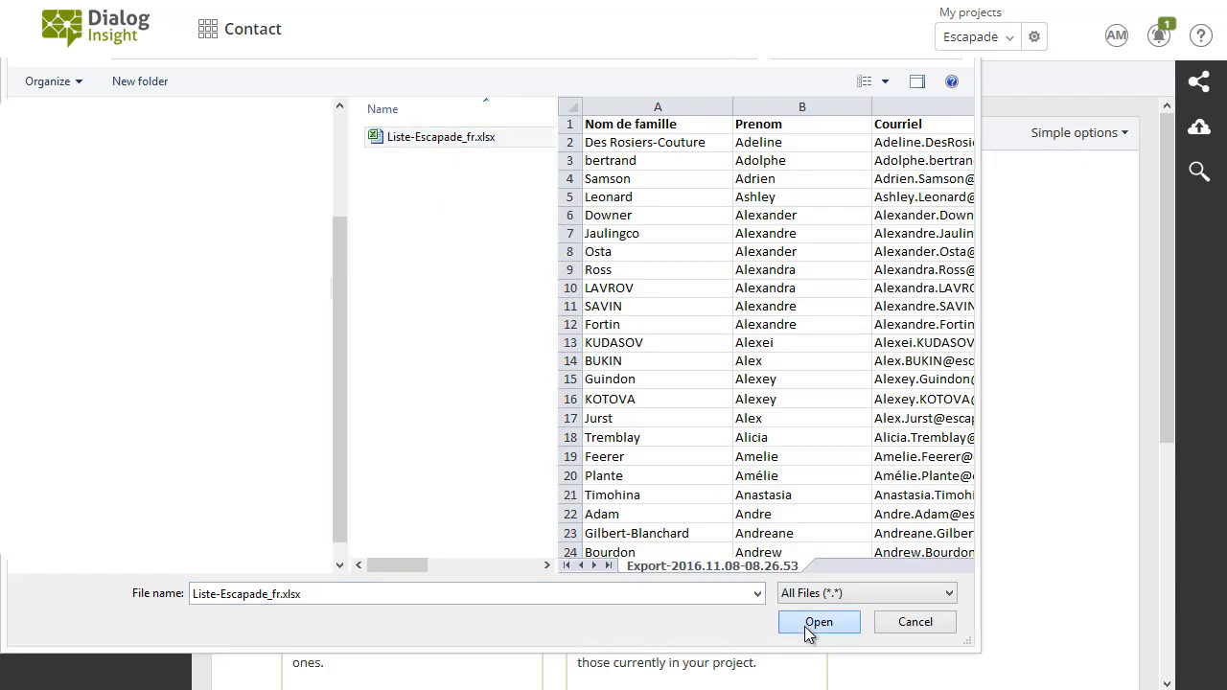
click(817, 622)
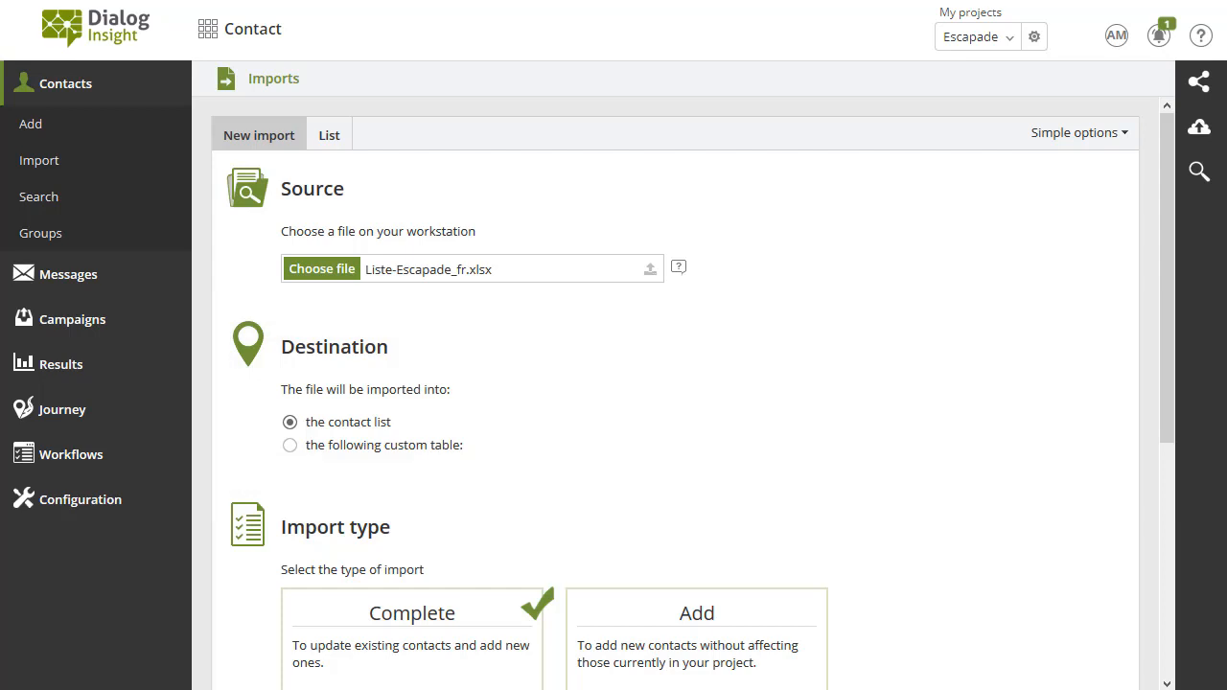
scroll(1170, 504, down, 4)
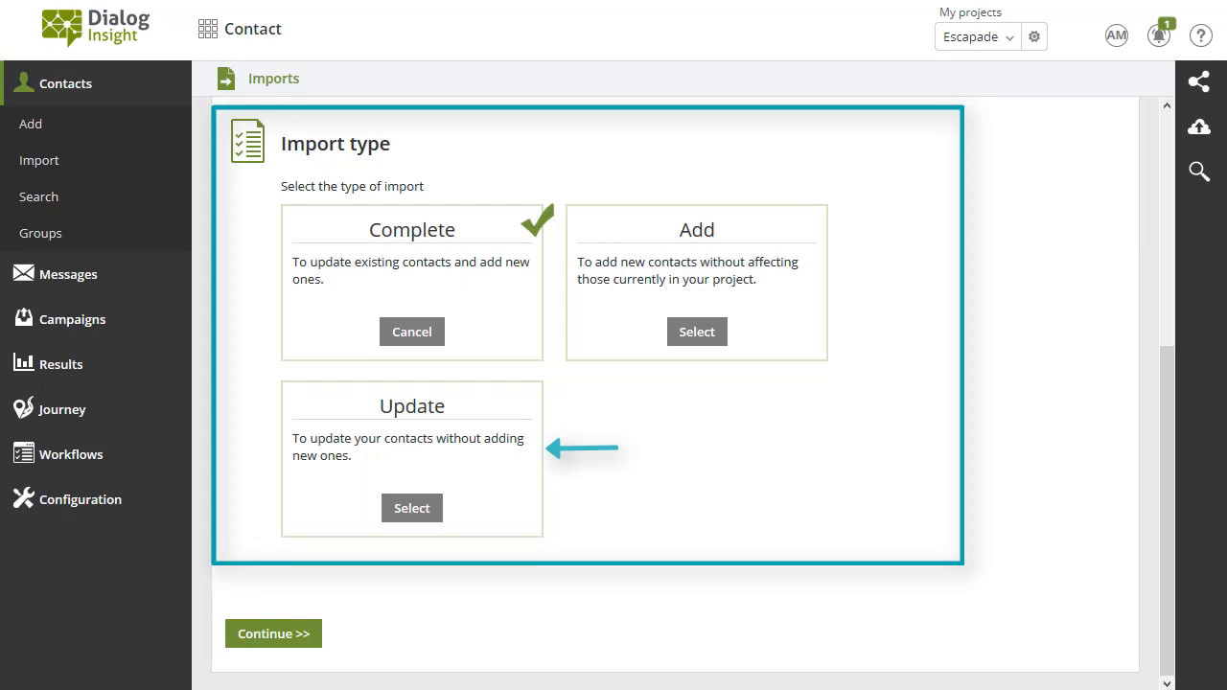
key(Return)
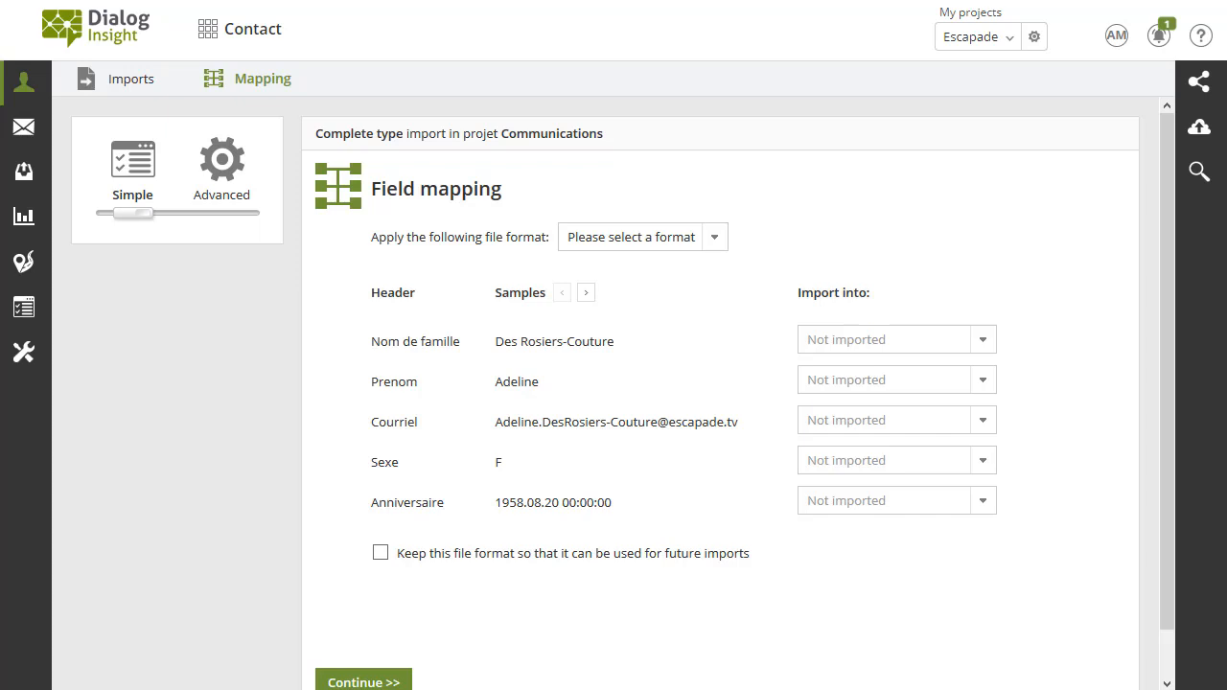
Look over the saved file formats available for the field mapping without applying one
click(714, 242)
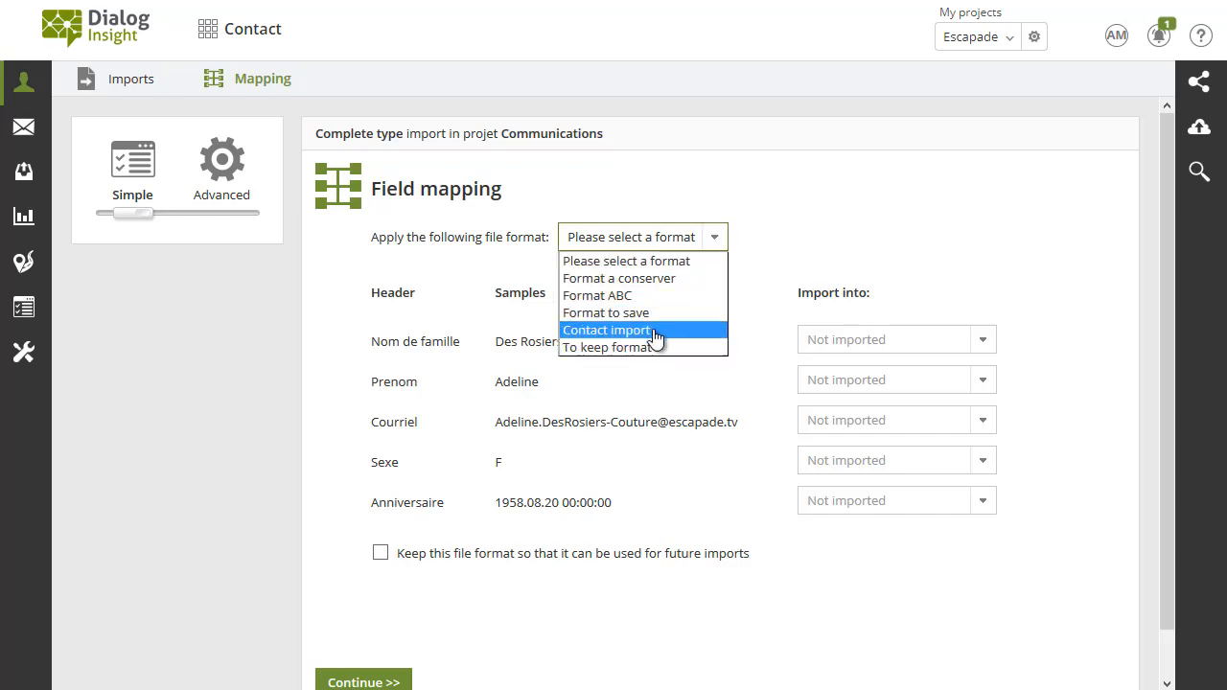
click(674, 240)
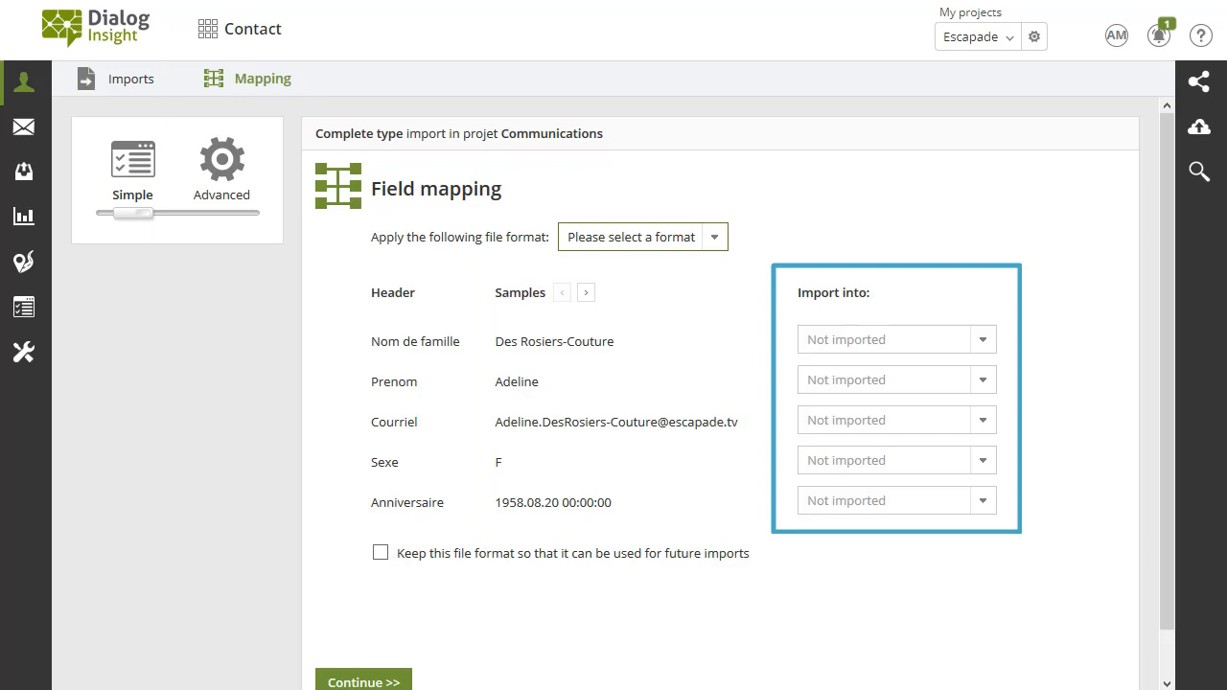
Map the column Nom de famille to Last name, Prenom to First name and Courriel to EMail
click(988, 348)
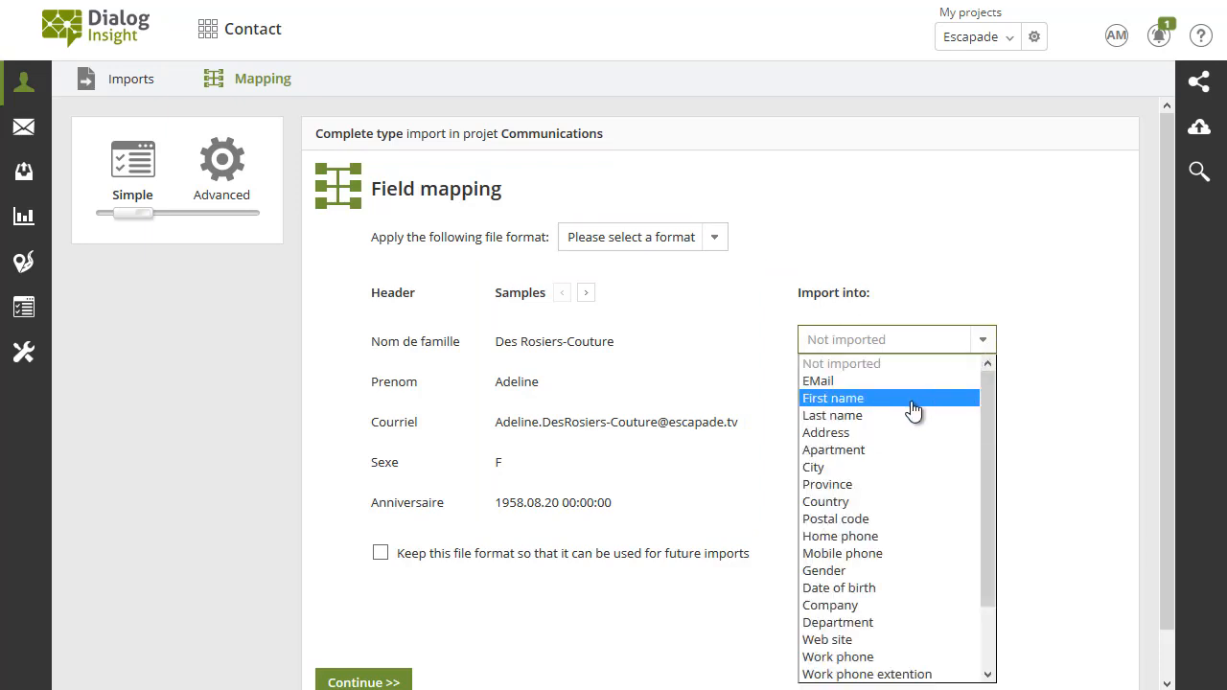
click(908, 415)
click(986, 382)
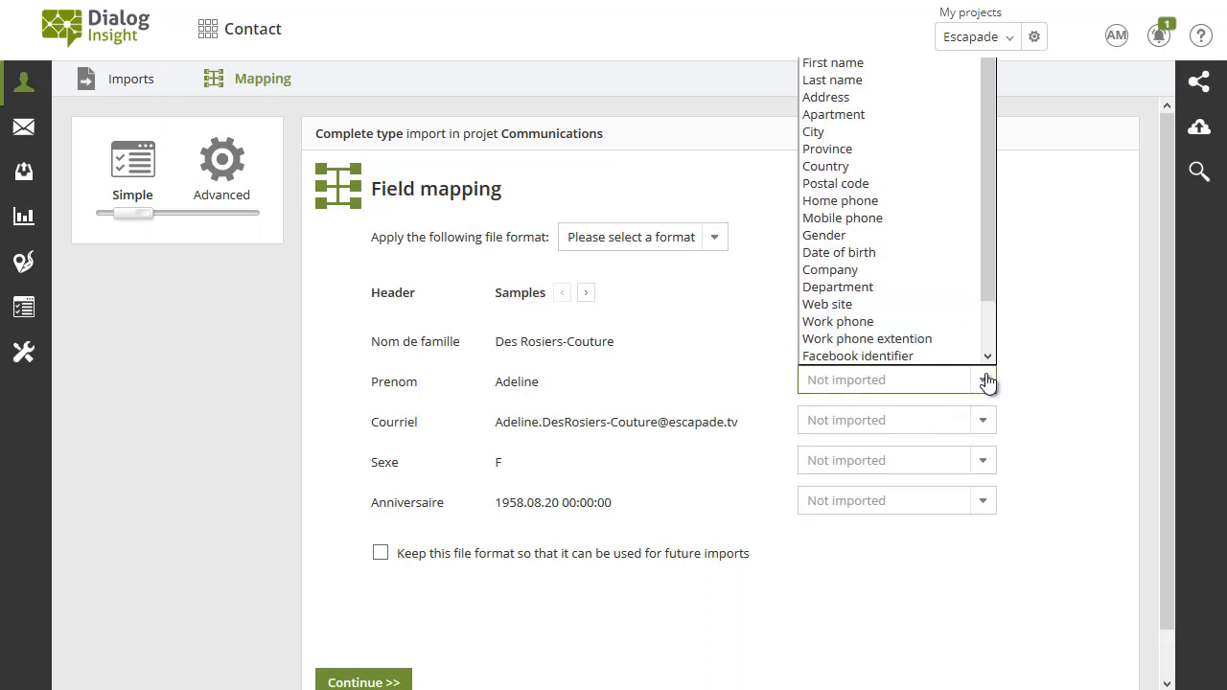
click(855, 64)
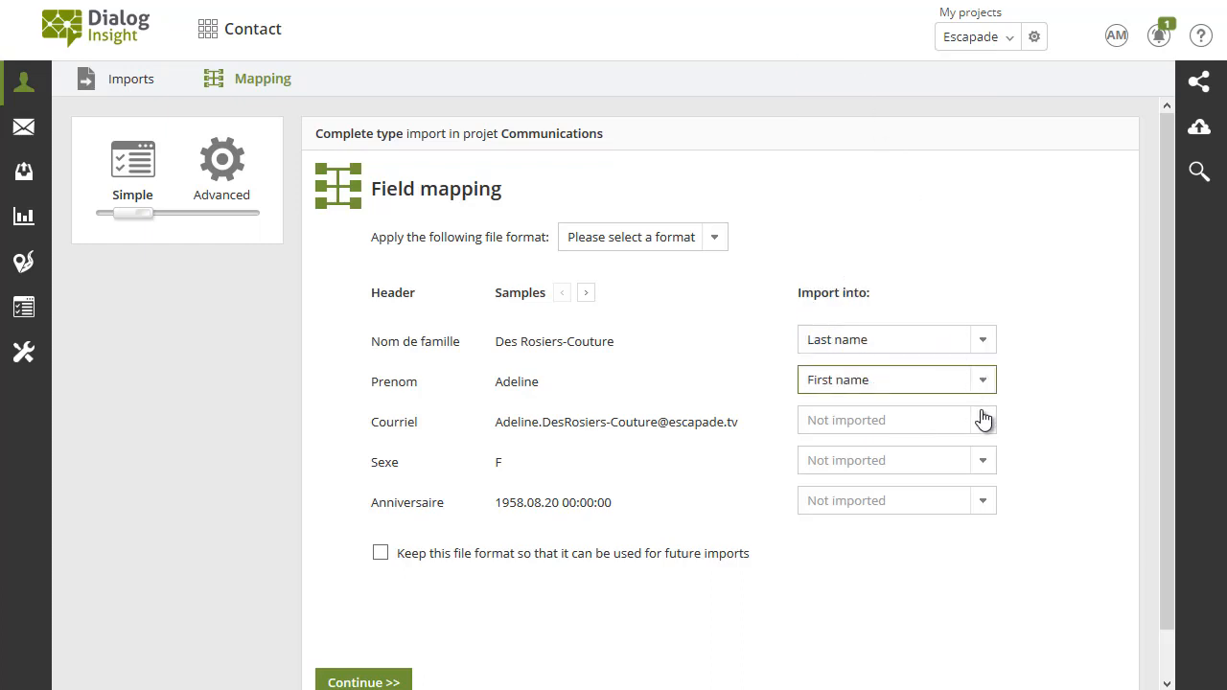
click(983, 419)
click(881, 84)
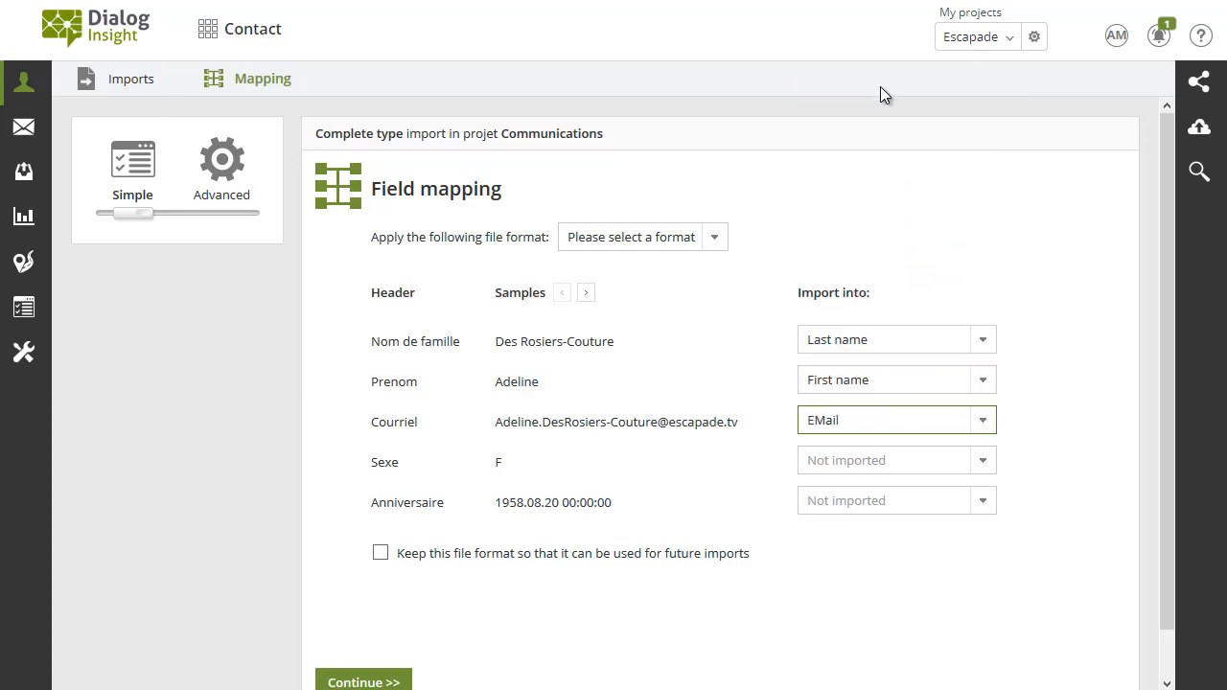
Map the column Sexe to Gender and Anniversaire to Date of birth
click(988, 462)
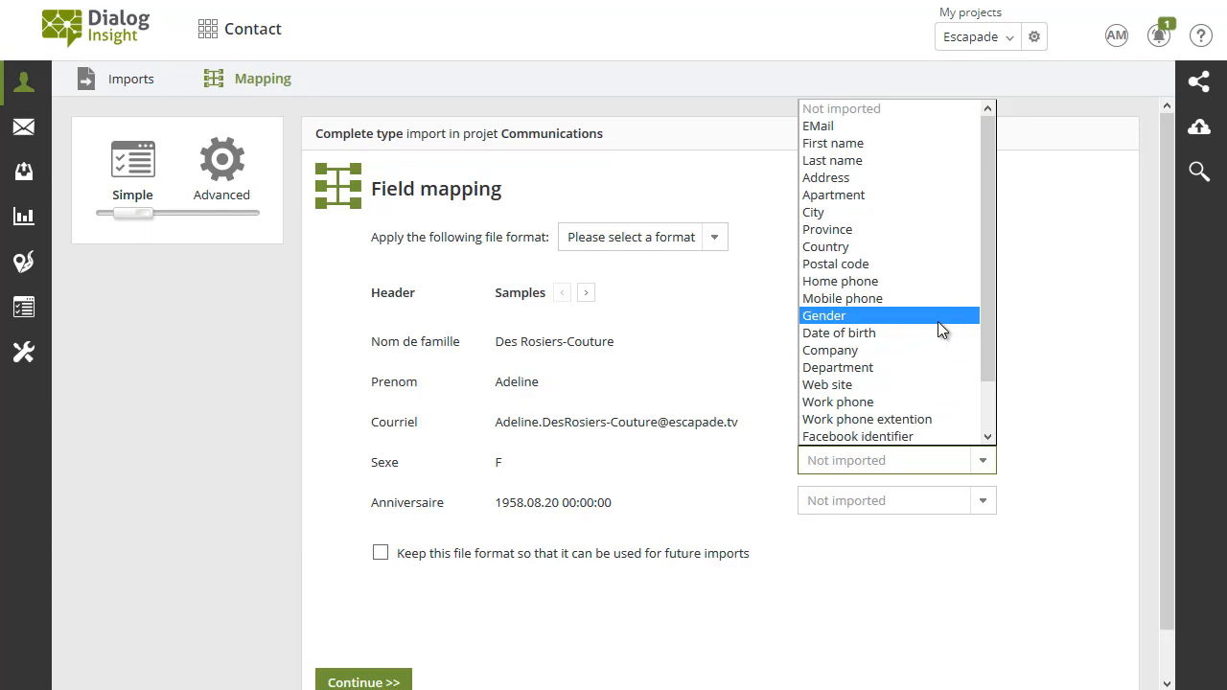
click(937, 322)
click(988, 501)
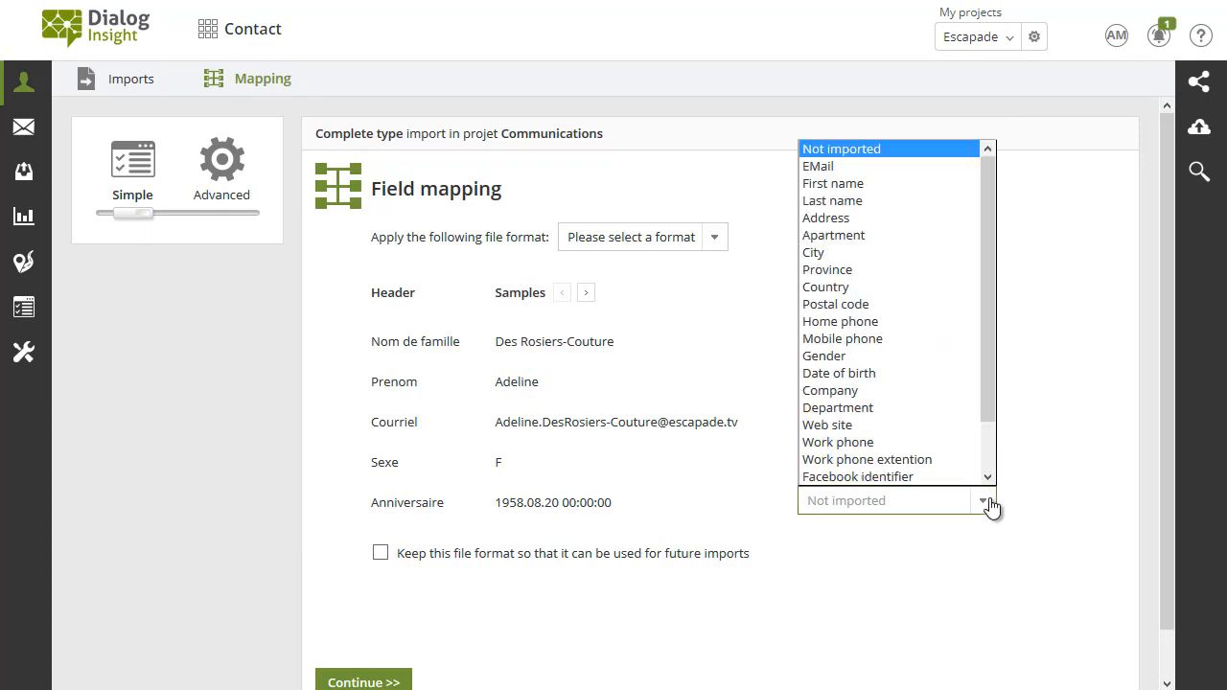
click(935, 374)
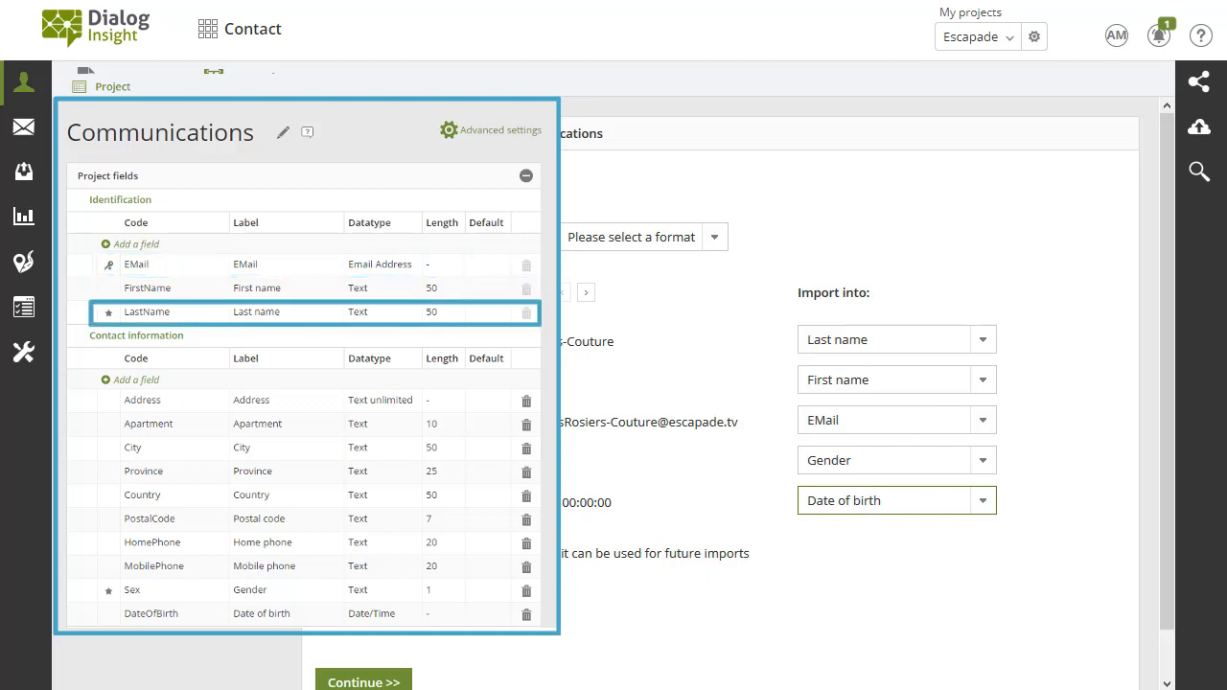
Keep this file format for reuse under the name "Future imports" and continue to the import approval
click(323, 554)
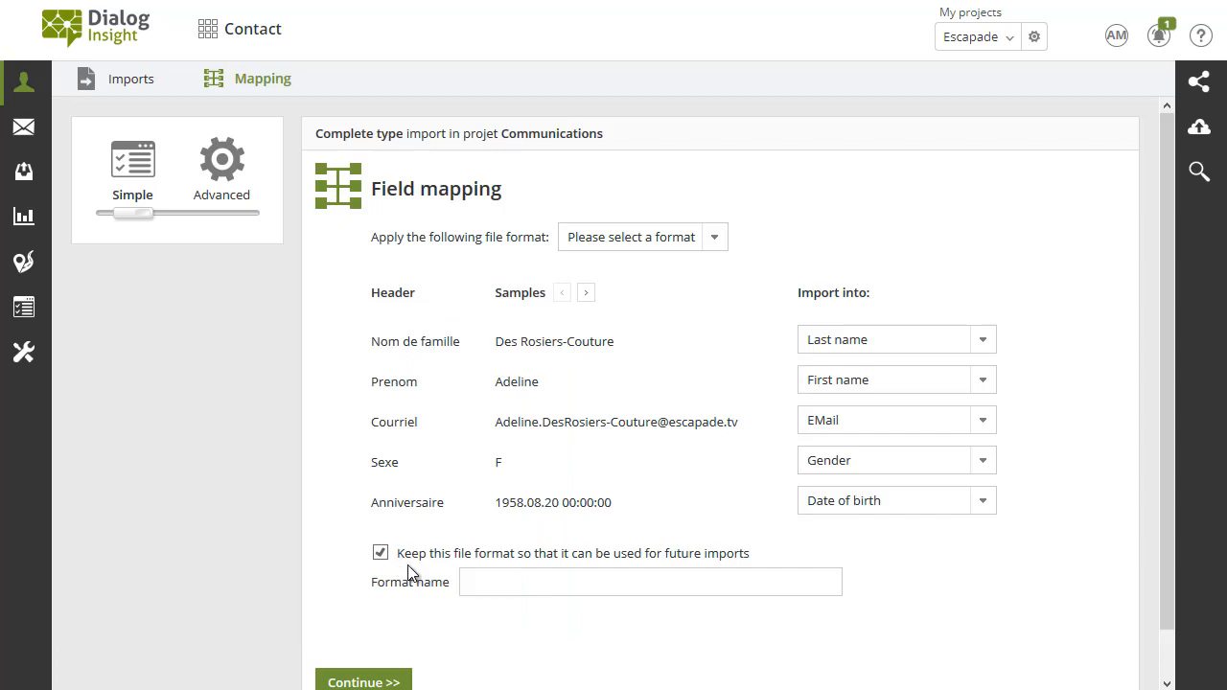
click(465, 583)
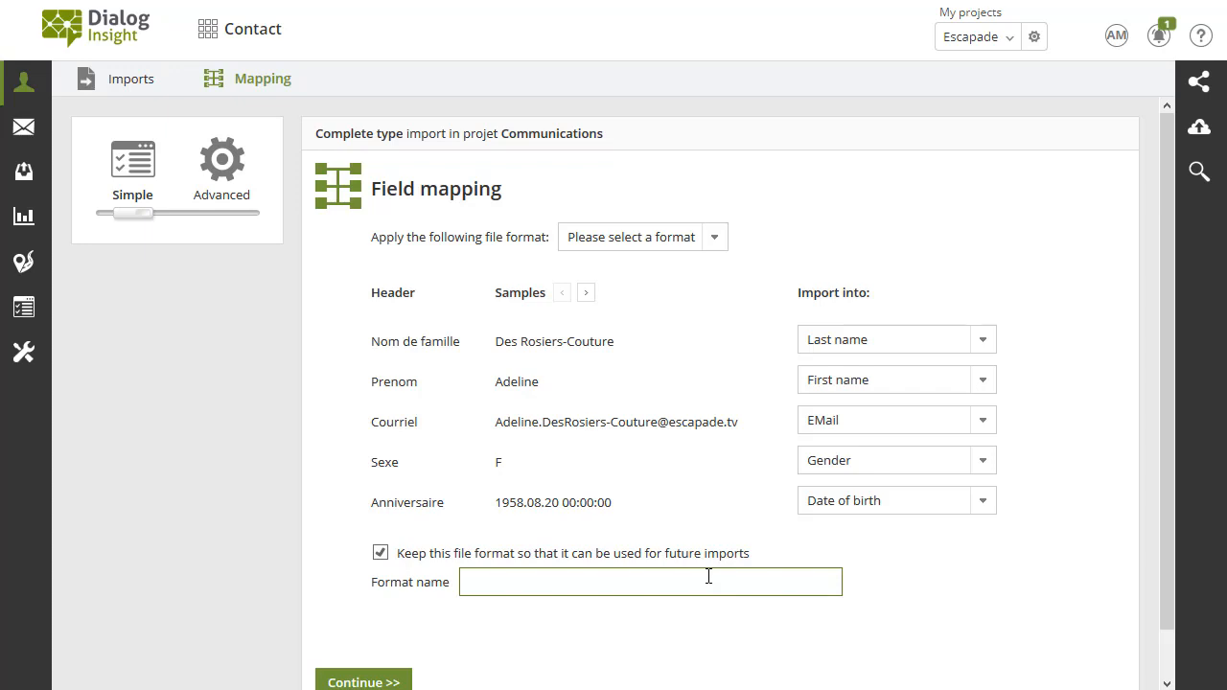
text(Fur)
text(ture im)
text(por)
text(ts)
scroll(575, 614, down, 1)
click(392, 642)
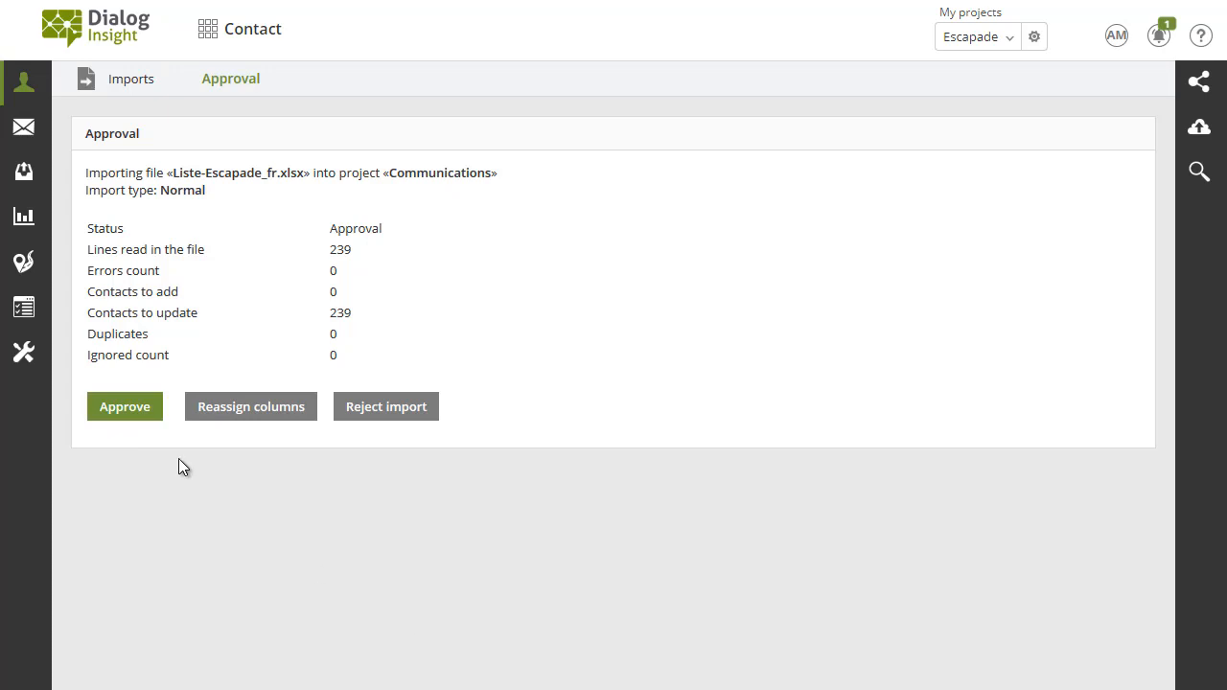
Approve the import of Liste-Escapade_fr.xlsx and review its result and processing sequence
click(152, 409)
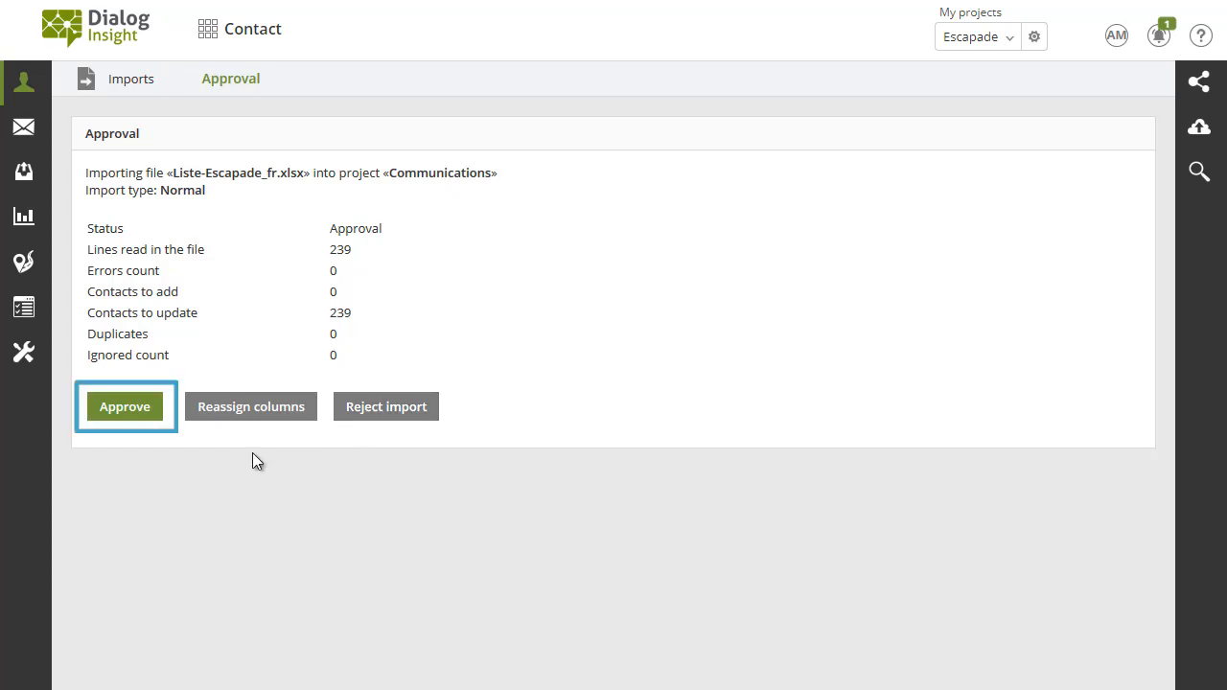
click(97, 422)
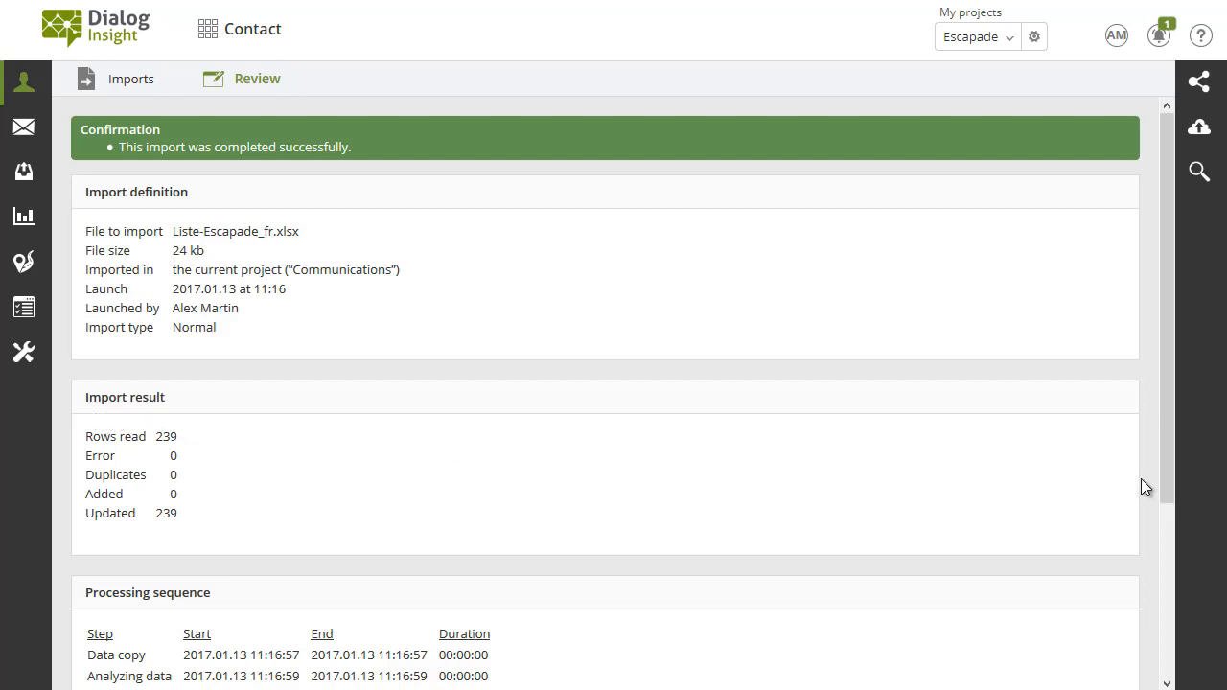
scroll(1164, 483, down, 1)
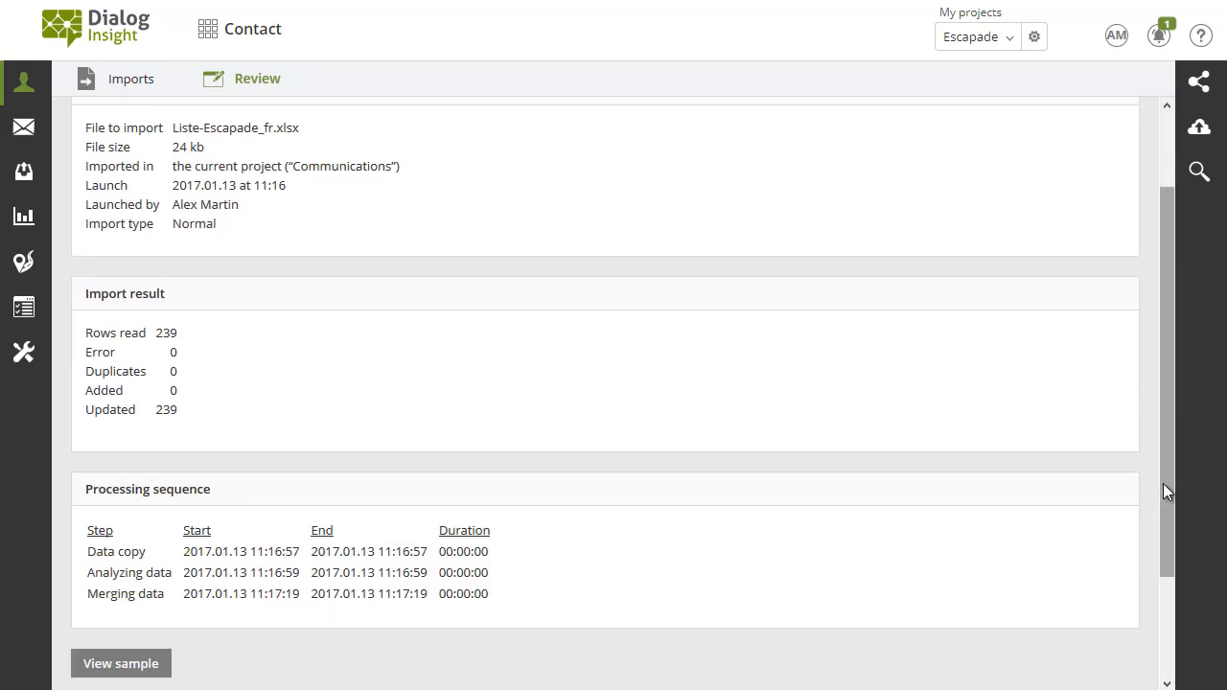
scroll(1164, 486, down, 2)
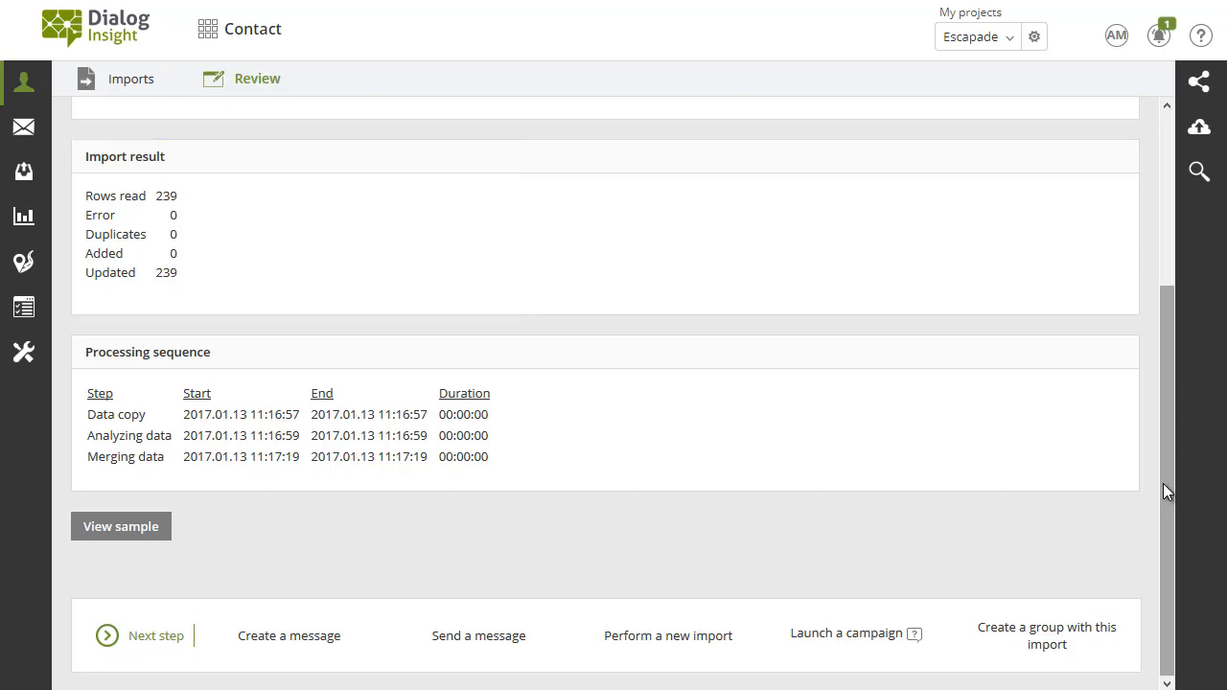